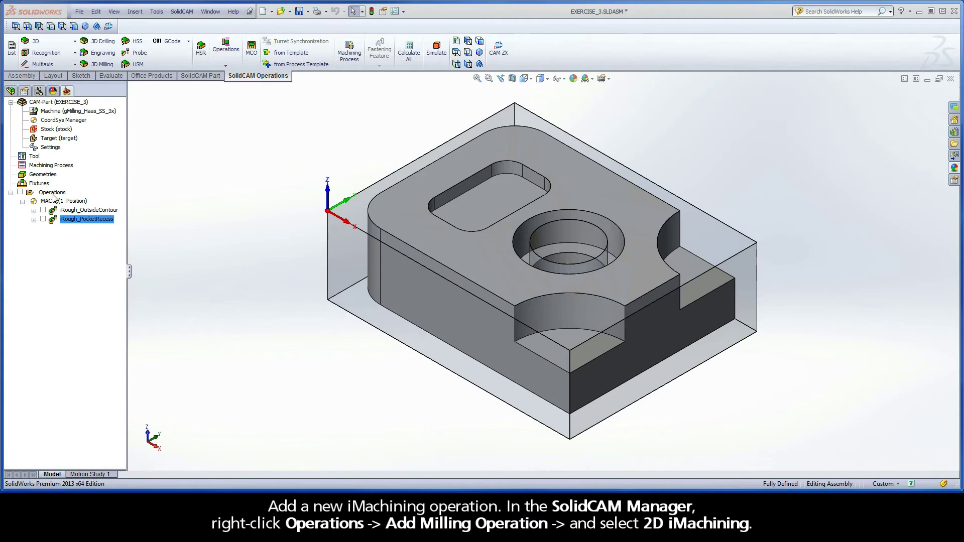
# Step: Add a new 2D iMachining milling operation from the Operations node in the SolidCAM Manager
pyautogui.rightClick(52, 195)
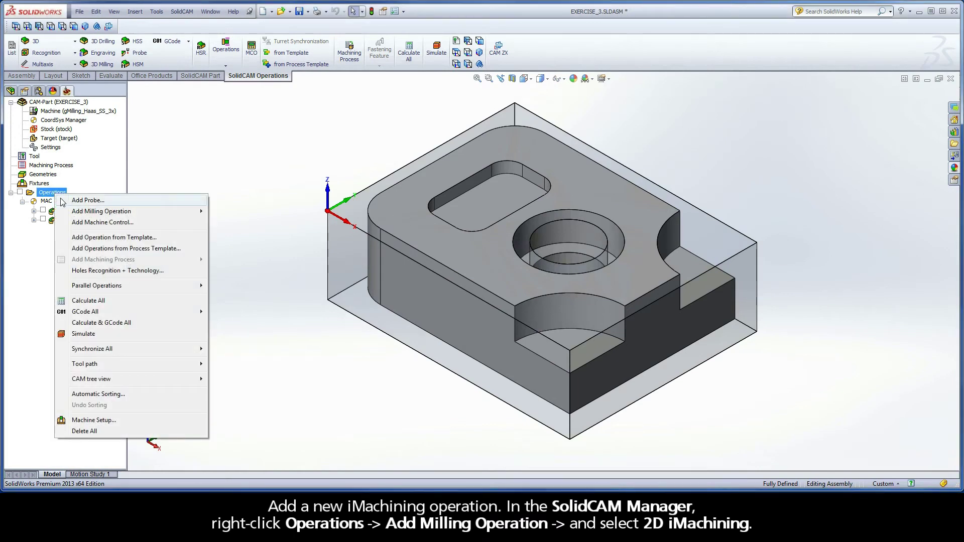
pyautogui.moveTo(196, 212)
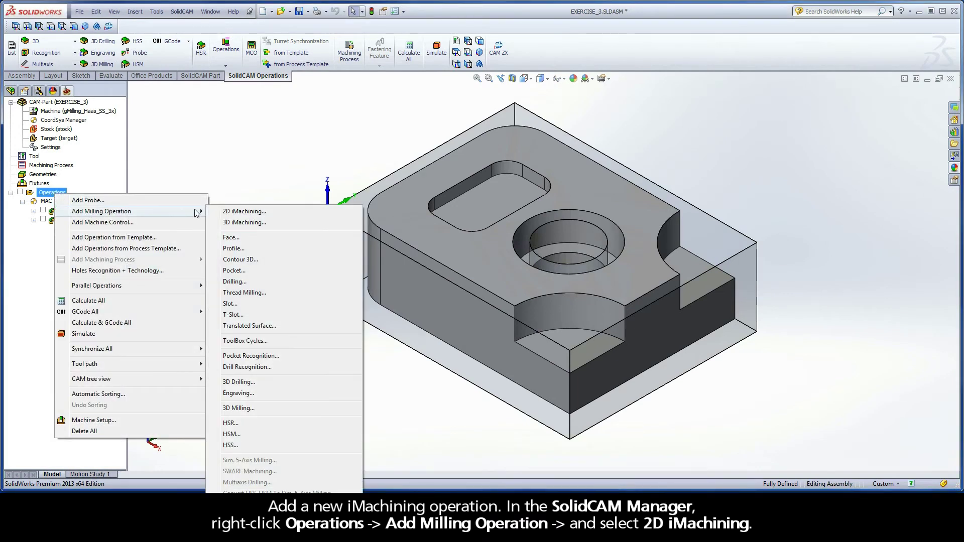
pyautogui.click(243, 211)
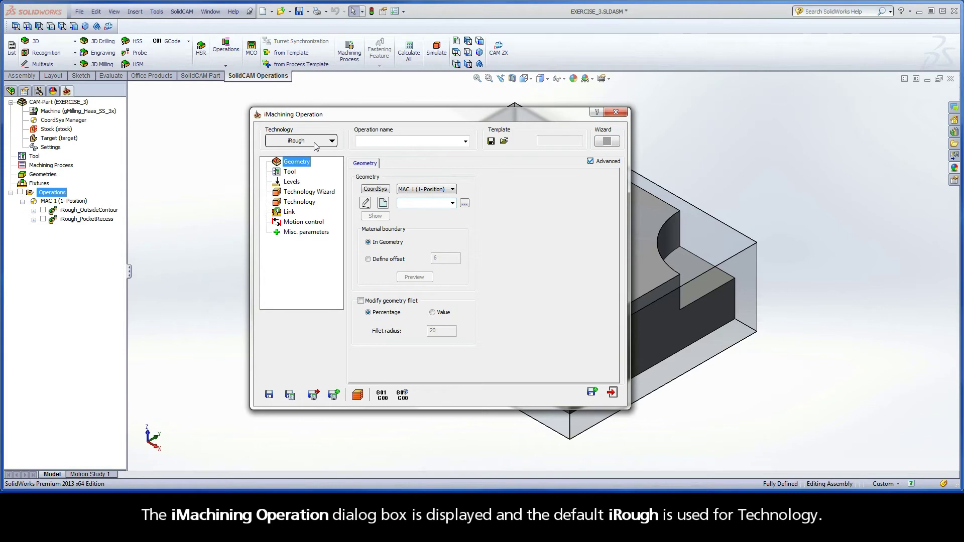
# Step: Start new geometry contour2 and add the circular pocket's top edge as 1-Chain
pyautogui.click(383, 203)
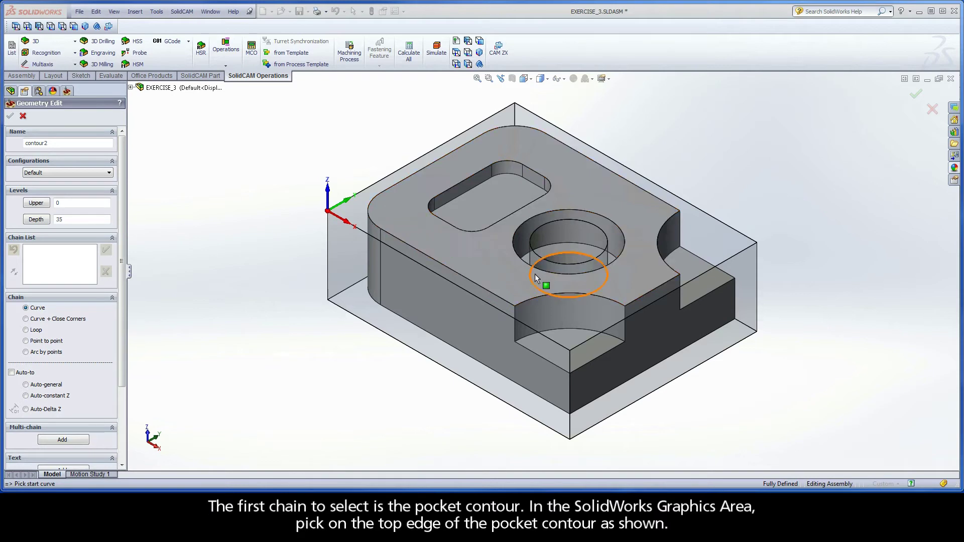
pyautogui.click(563, 279)
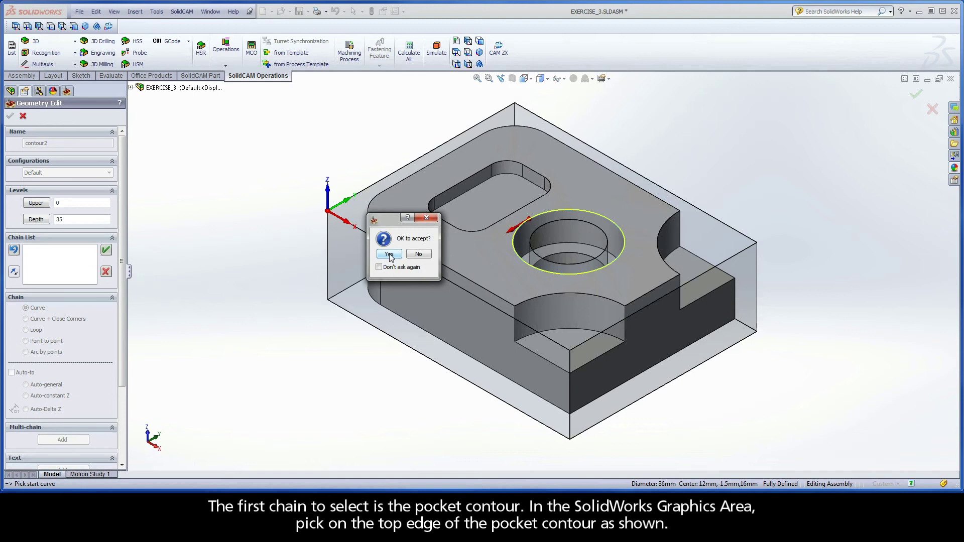
pyautogui.click(389, 255)
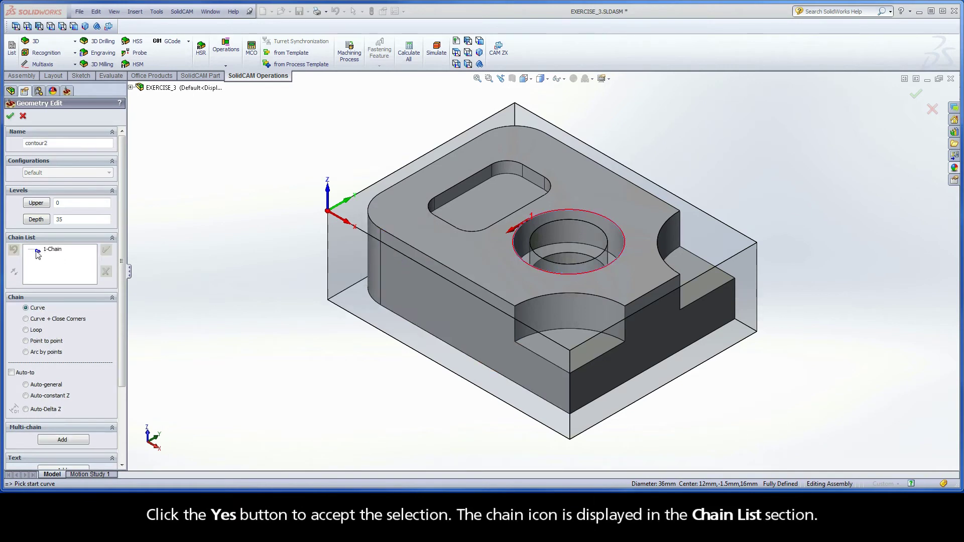
pyautogui.click(62, 252)
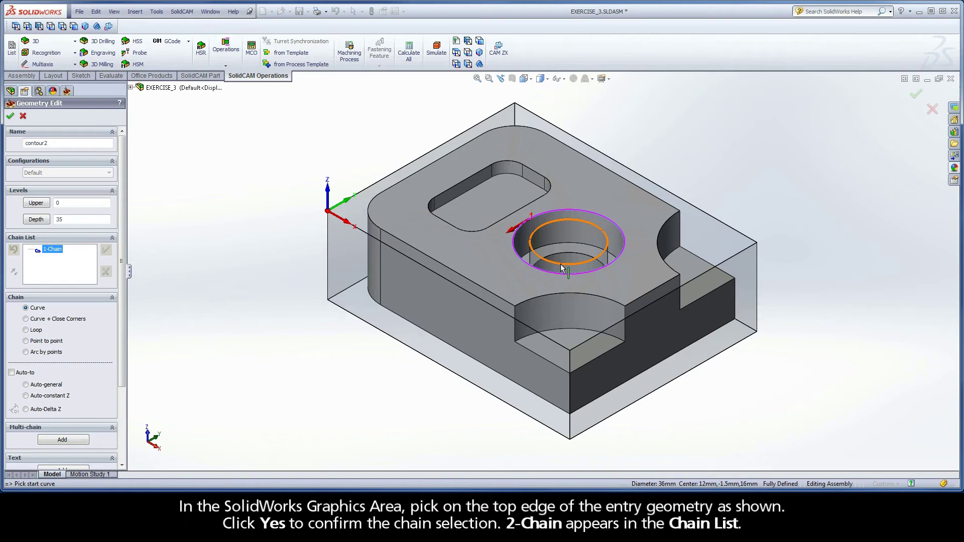
# Step: Add the inner hole's top edge as the entry chain, 2-Chain, and select it
pyautogui.click(561, 268)
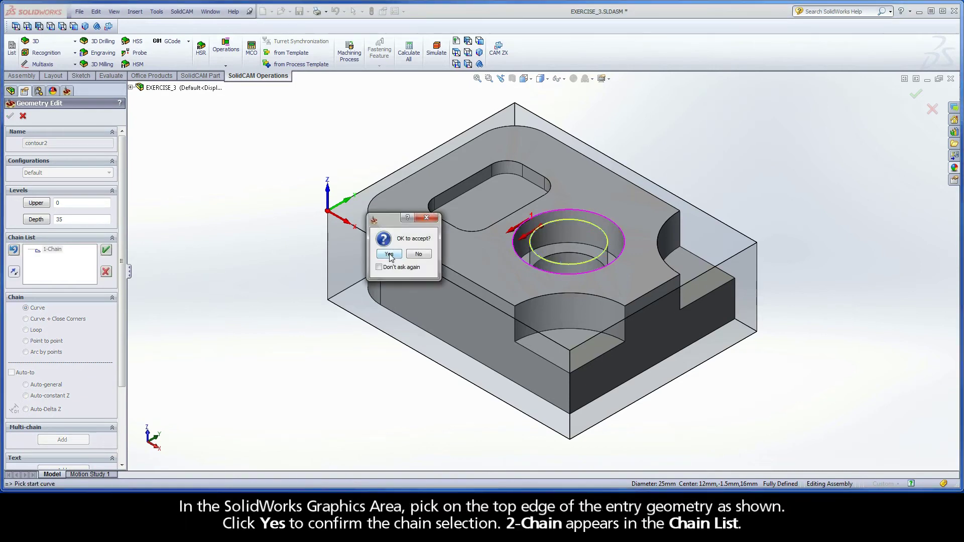
pyautogui.click(389, 254)
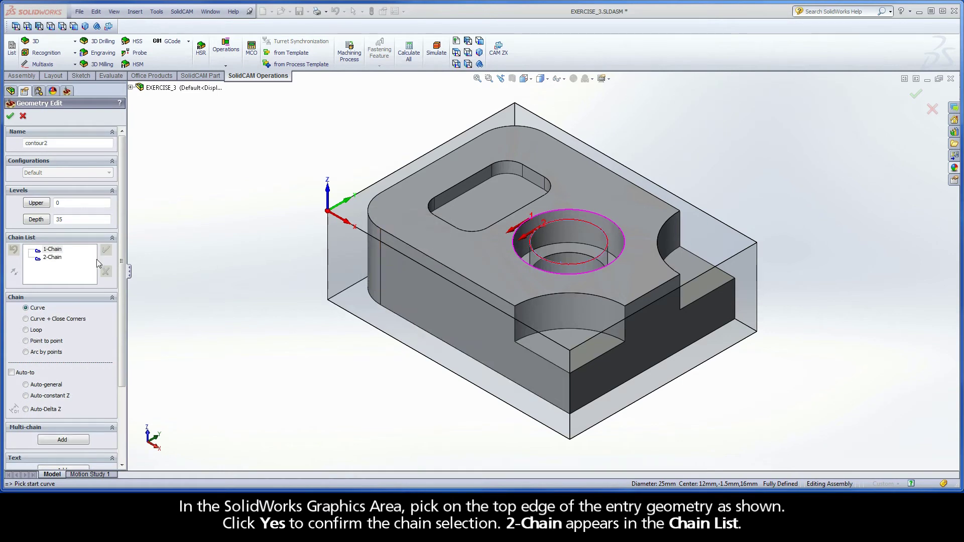
pyautogui.click(59, 260)
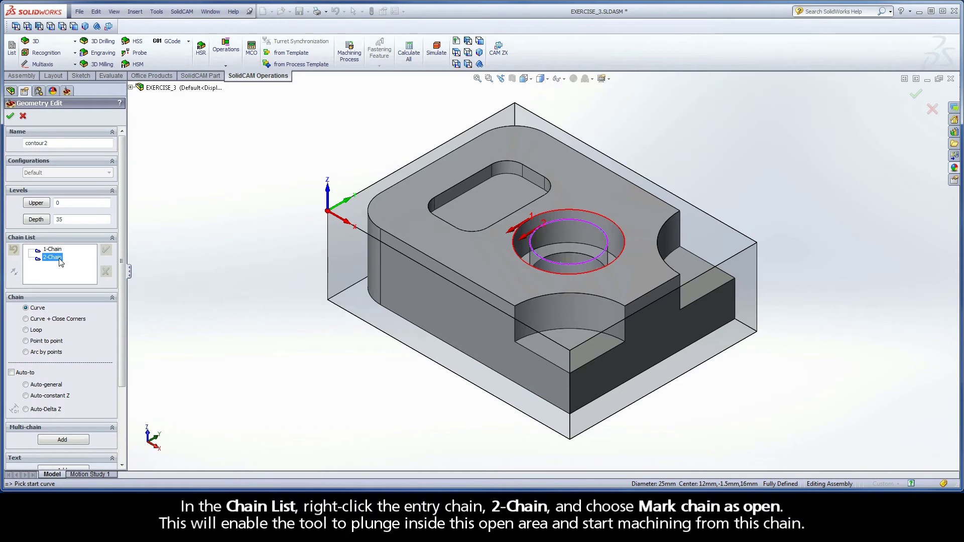
# Step: Mark 2-Chain as open and confirm contour2, making the operation iRough_contour2
pyautogui.rightClick(60, 260)
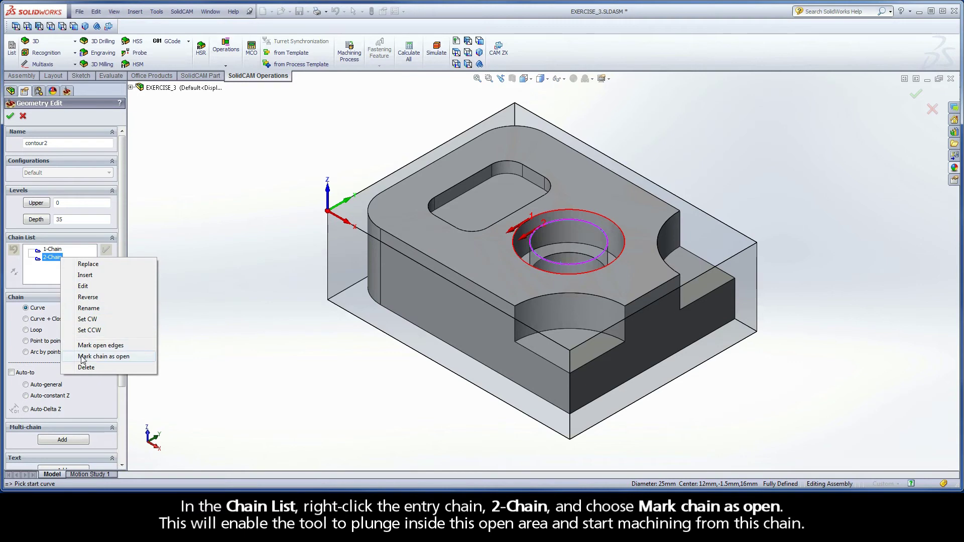
pyautogui.click(123, 357)
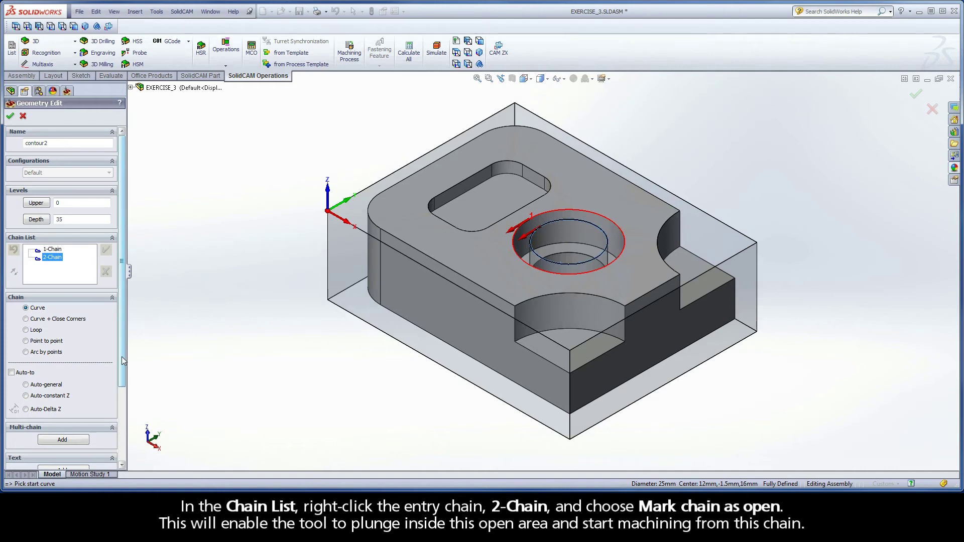
pyautogui.click(10, 117)
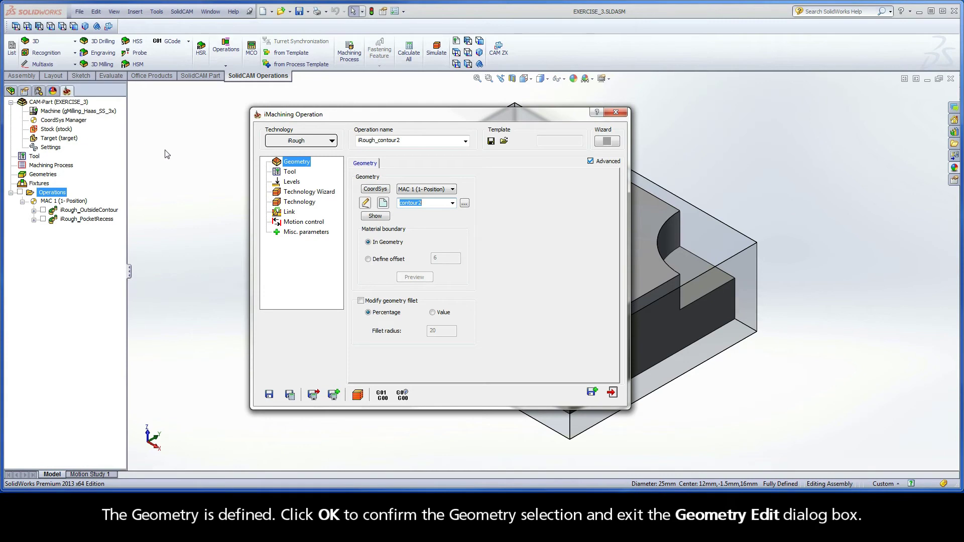
# Step: Assign tool 1, the 12 mm end mill with 24 mm cutting length, to iRough_contour2
pyautogui.click(289, 173)
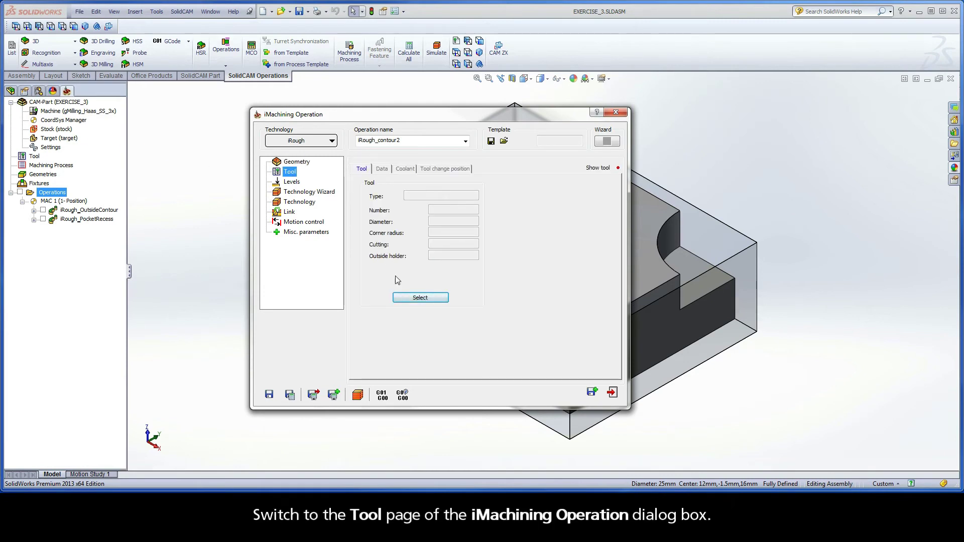
pyautogui.click(420, 298)
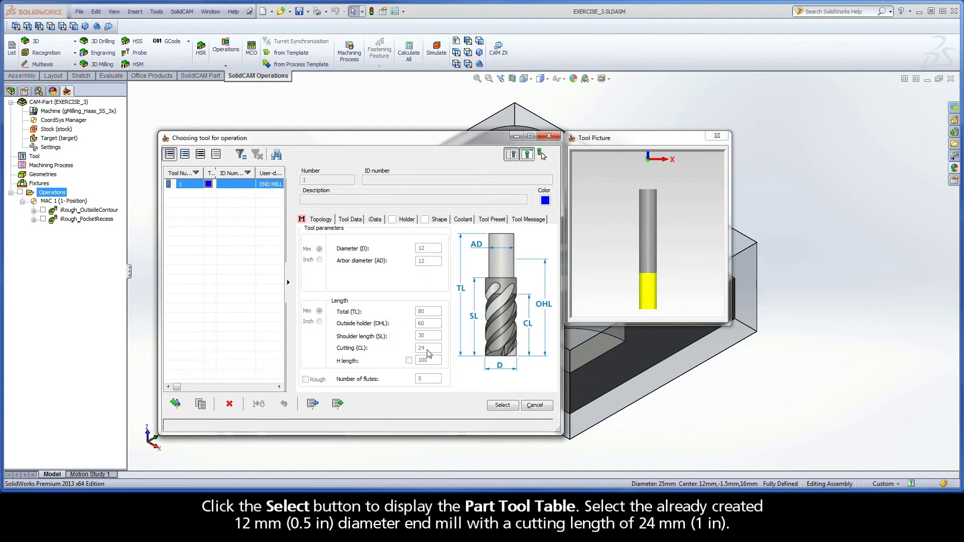
pyautogui.click(502, 405)
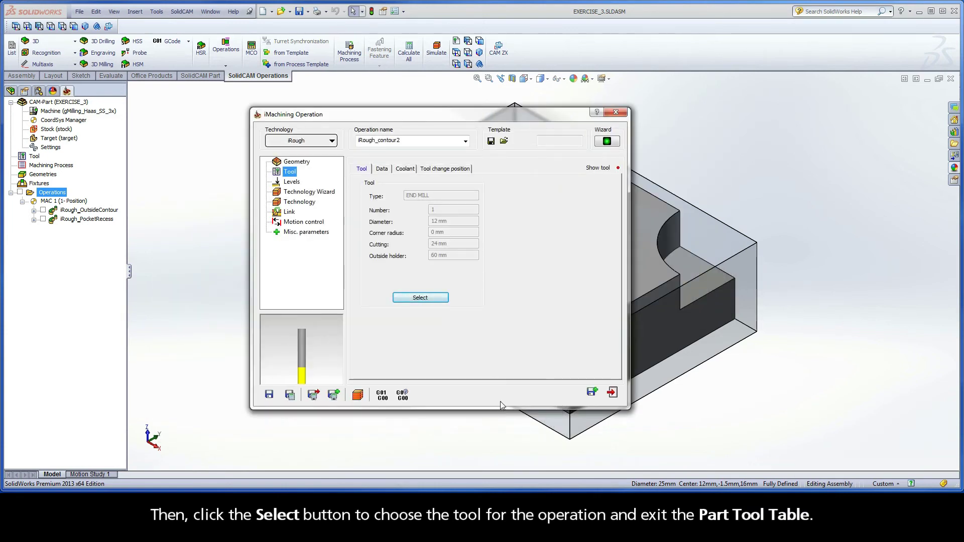
pyautogui.click(294, 182)
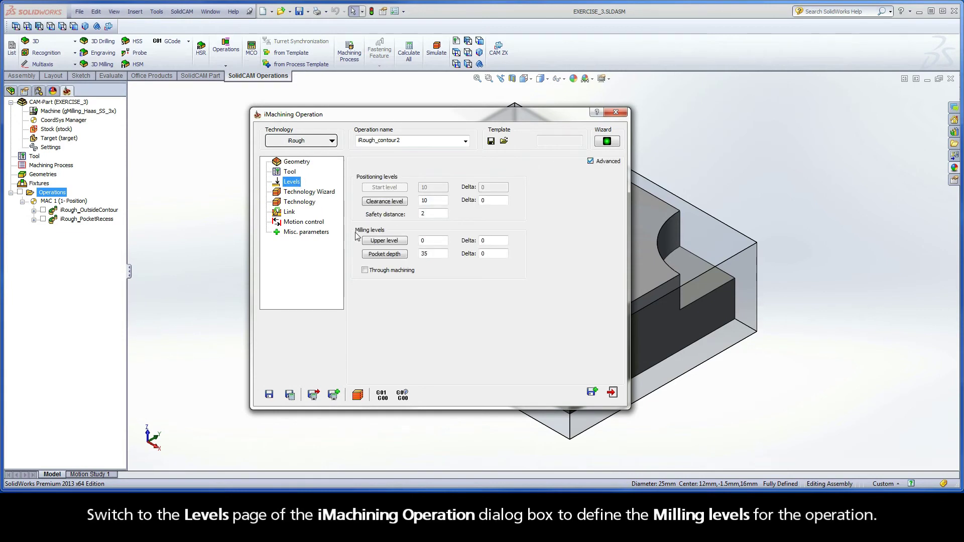
# Step: Take the upper level from the part's top face and pocket depth 13 from the recess bottom face
pyautogui.click(384, 240)
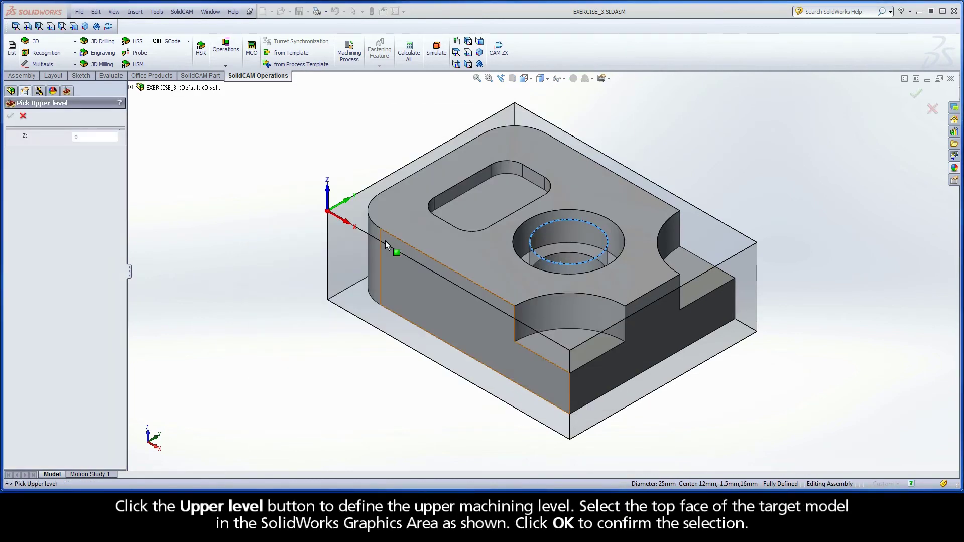
pyautogui.click(462, 251)
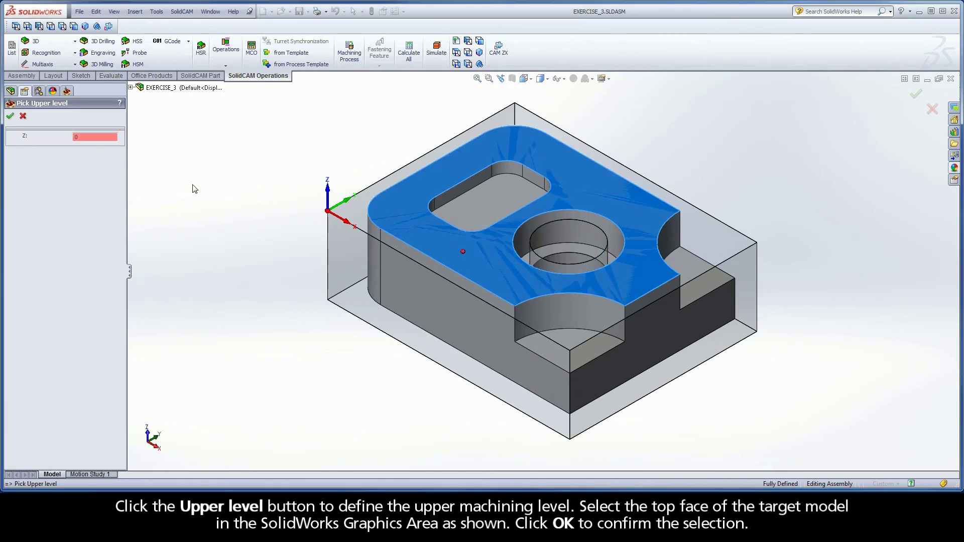
pyautogui.click(11, 117)
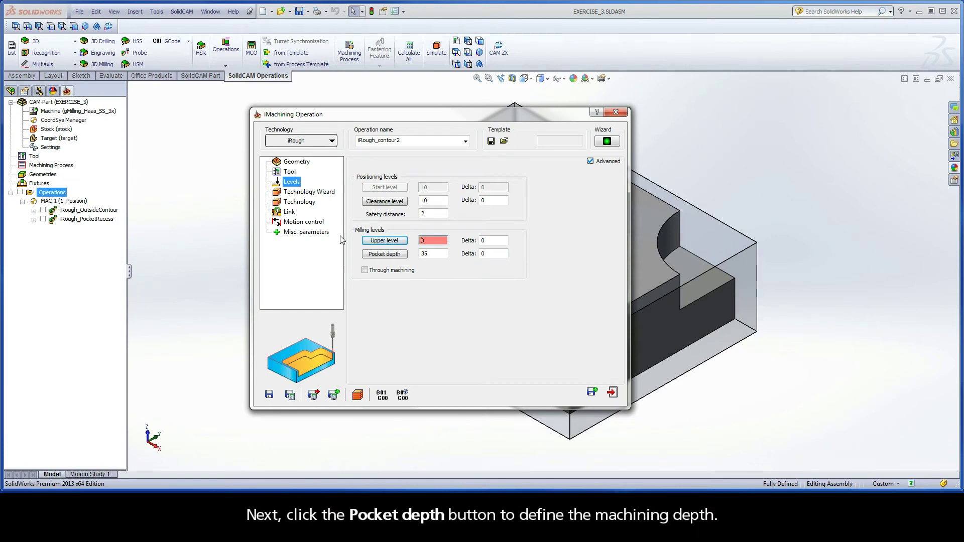
pyautogui.click(385, 254)
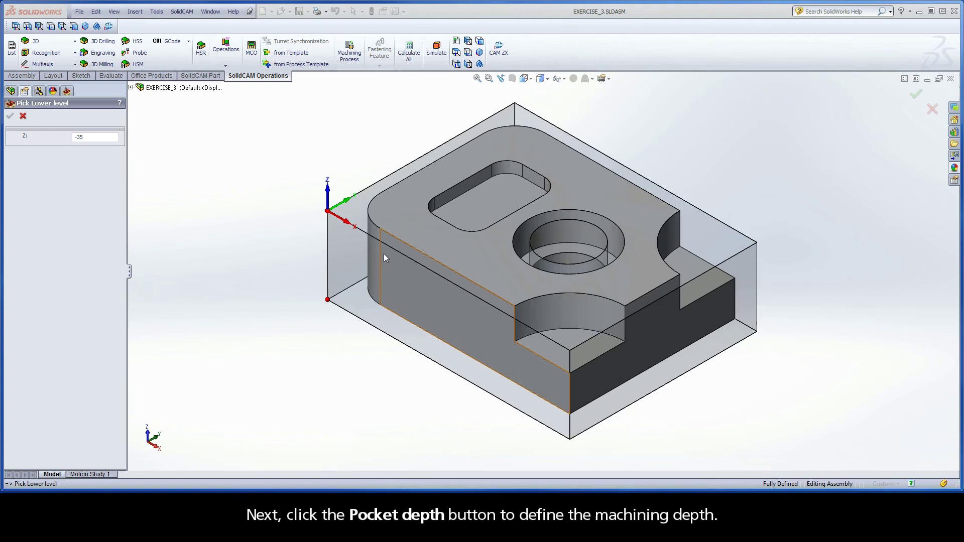
pyautogui.click(563, 249)
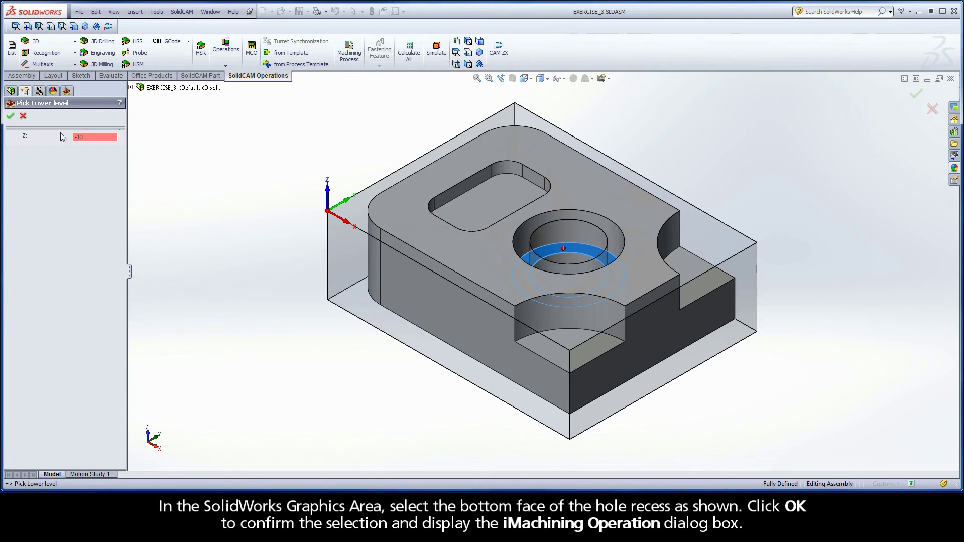
pyautogui.click(10, 117)
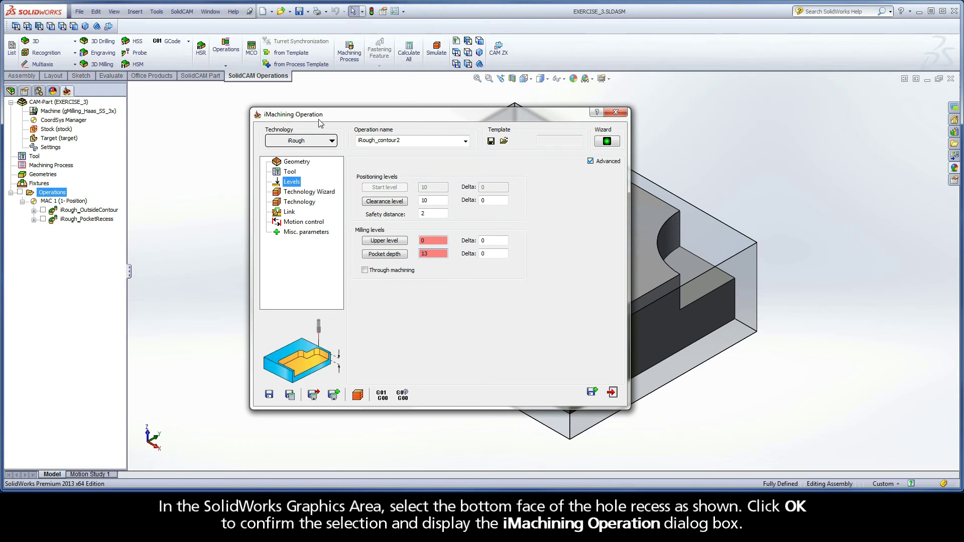
# Step: Open the Technology Wizard page, showing one 13 mm step down with ACP 1.7
pyautogui.click(308, 194)
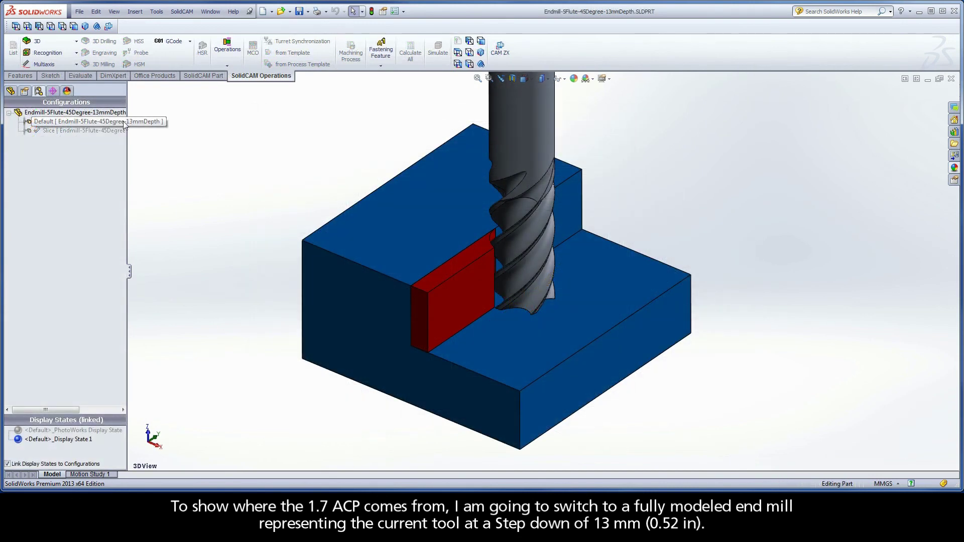
# Step: Select the end mill's Default configuration and view it in the SlideView orientation
pyautogui.click(124, 123)
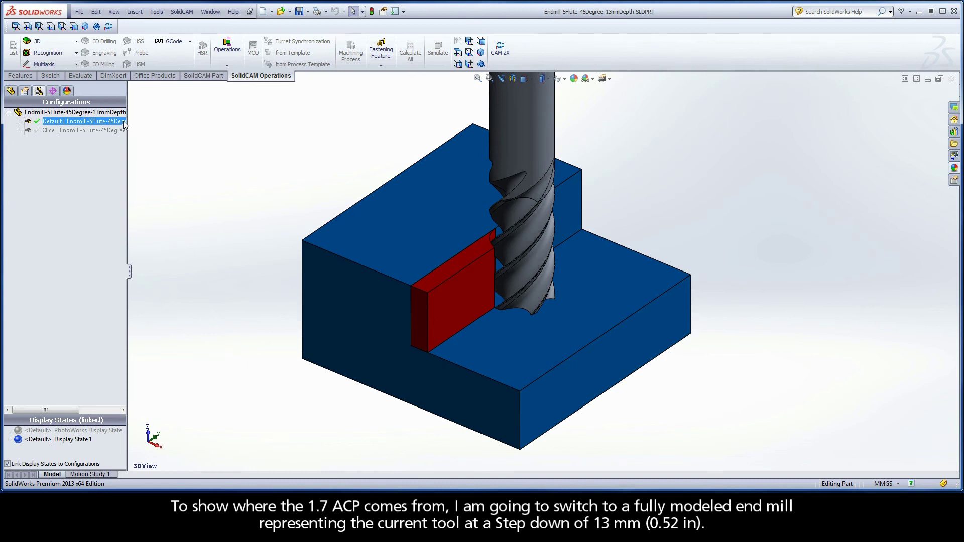
pyautogui.rightClick(132, 125)
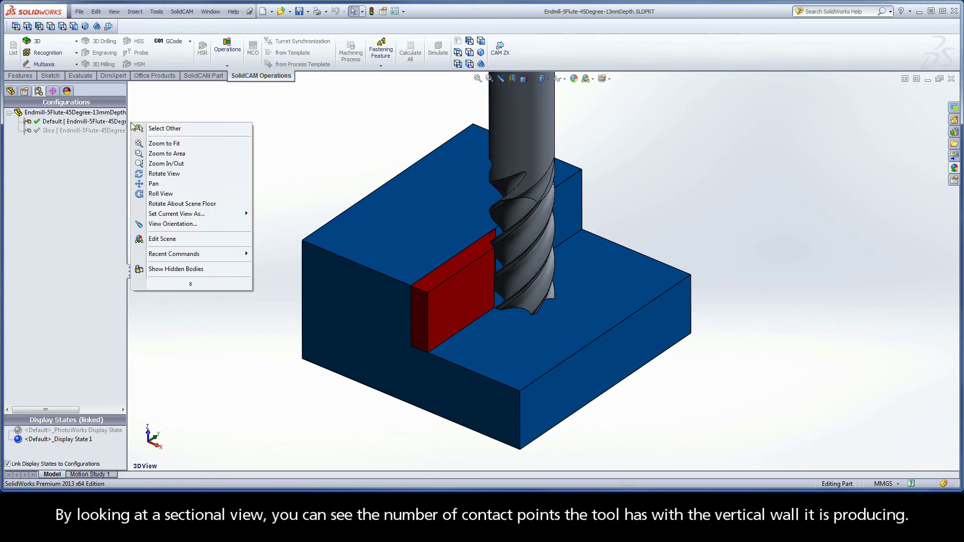
pyautogui.click(142, 224)
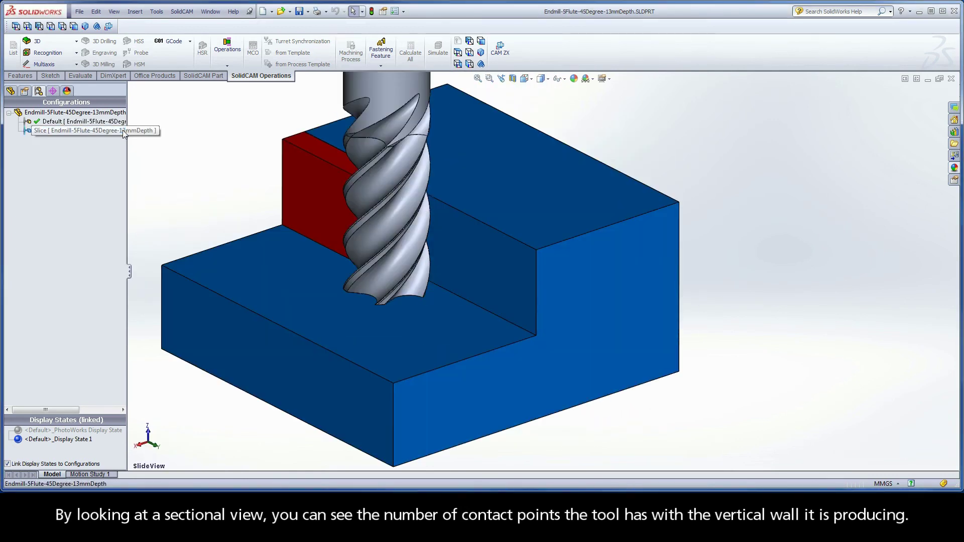
pyautogui.doubleClick(119, 131)
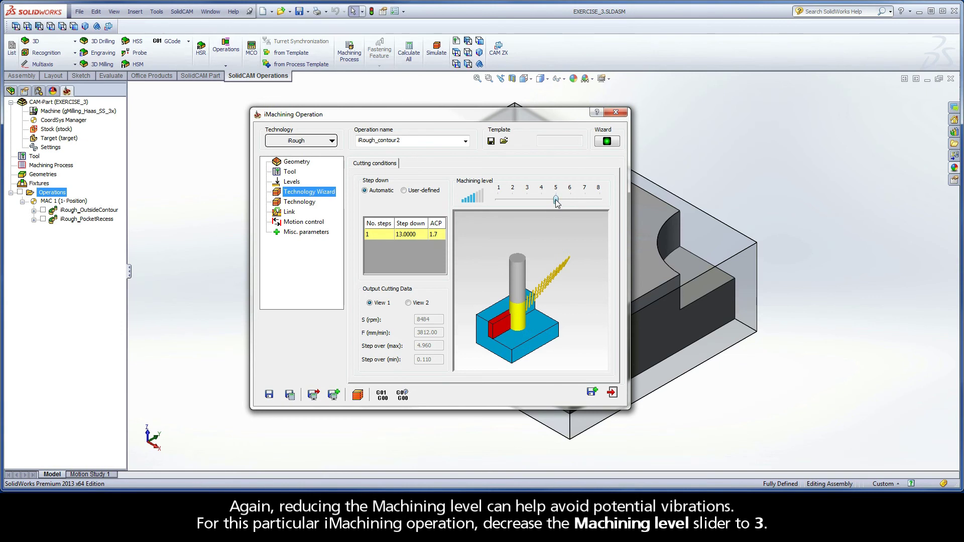
# Step: Drag the Machining level from 5 to 3, giving S 9617 rpm and F 4080 mm/min
pyautogui.moveTo(556, 200); pyautogui.dragTo(526, 201)
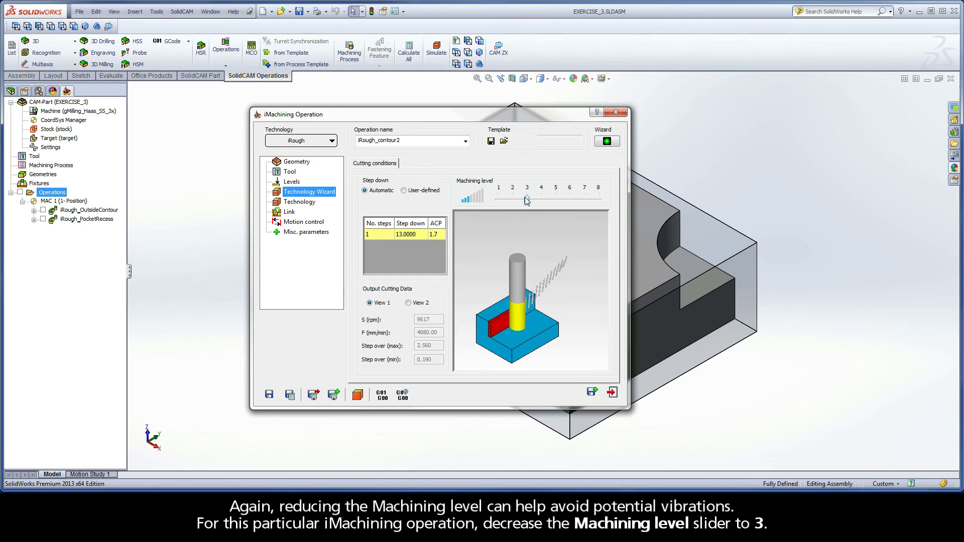
# Step: Review the Technology page's 0.24 wall / island offset, then move to the Link page
pyautogui.click(303, 203)
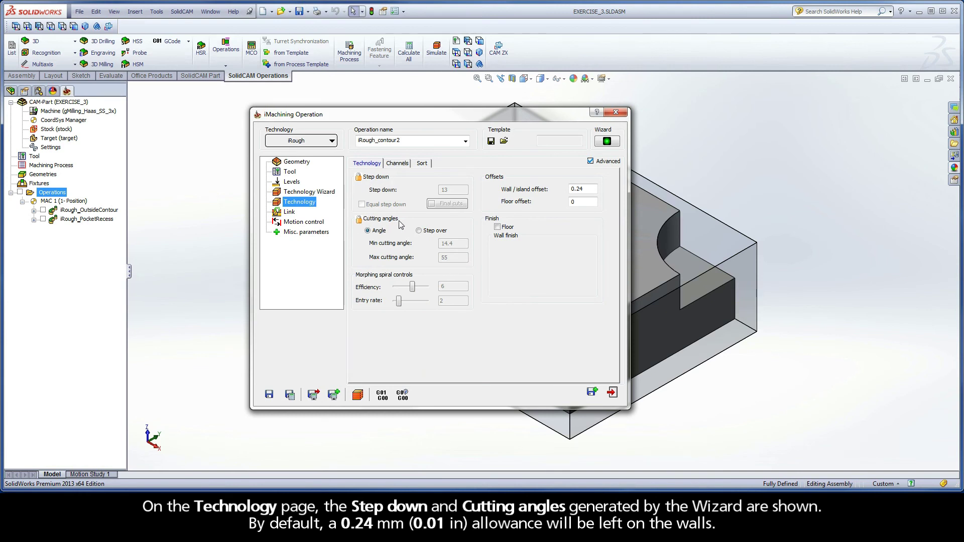
pyautogui.click(582, 188)
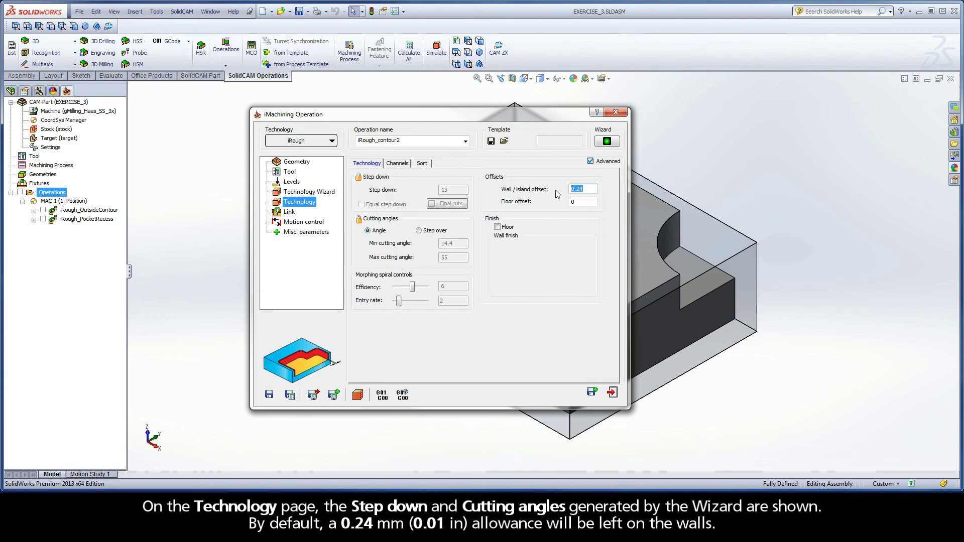
pyautogui.click(291, 212)
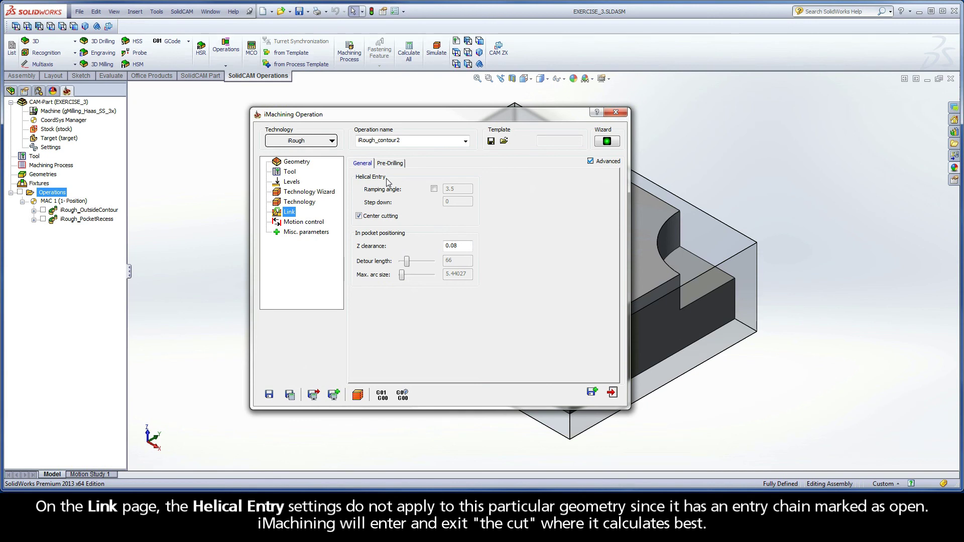
# Step: Replace 'contour2' in the operation name with 'HoleRecess' and save and calculate iRough_HoleRecess
pyautogui.doubleClick(404, 140)
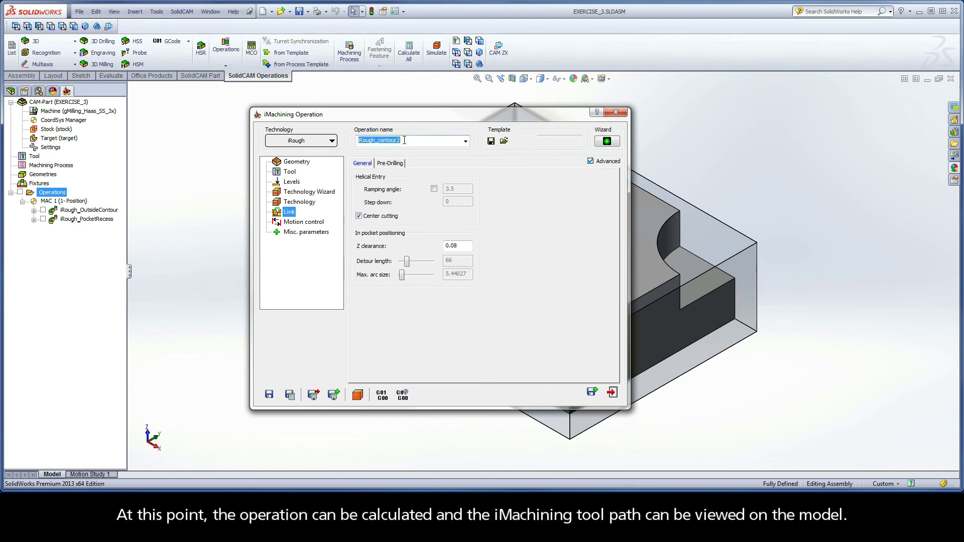
pyautogui.moveTo(404, 141); pyautogui.dragTo(377, 141)
pyautogui.write('Hole')
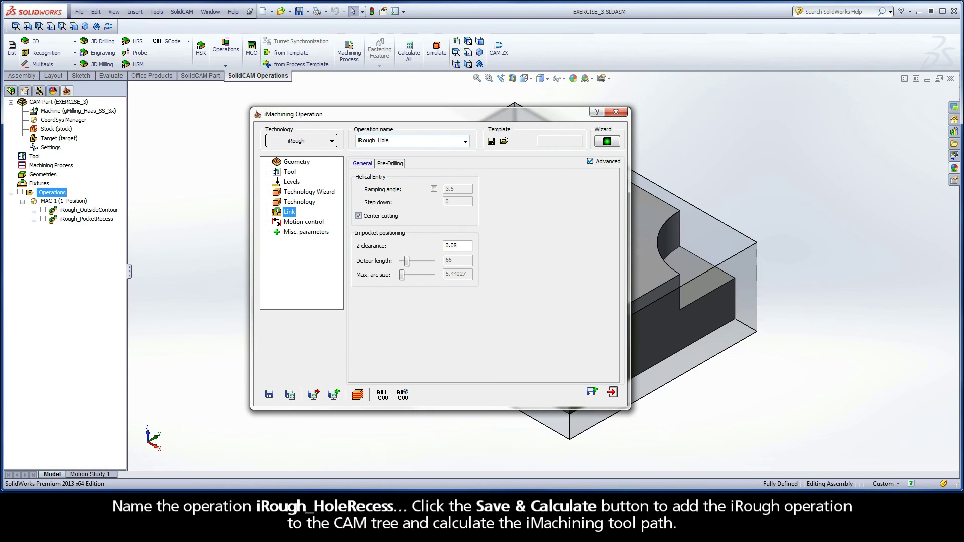
pyautogui.write('Recess')
pyautogui.click(290, 395)
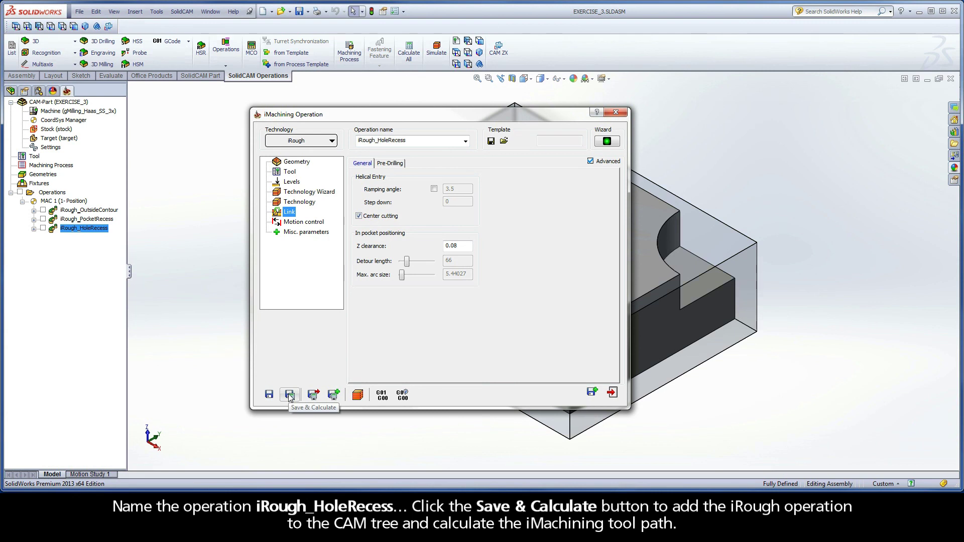
# Step: Play the Host CAD simulation of the iRough_HoleRecess tool path in the hole recess
pyautogui.click(357, 394)
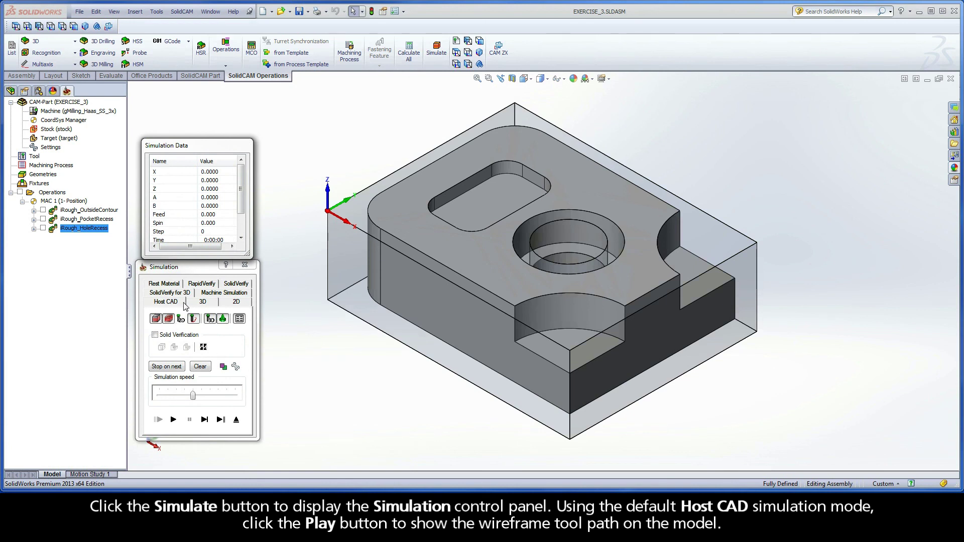
pyautogui.click(173, 420)
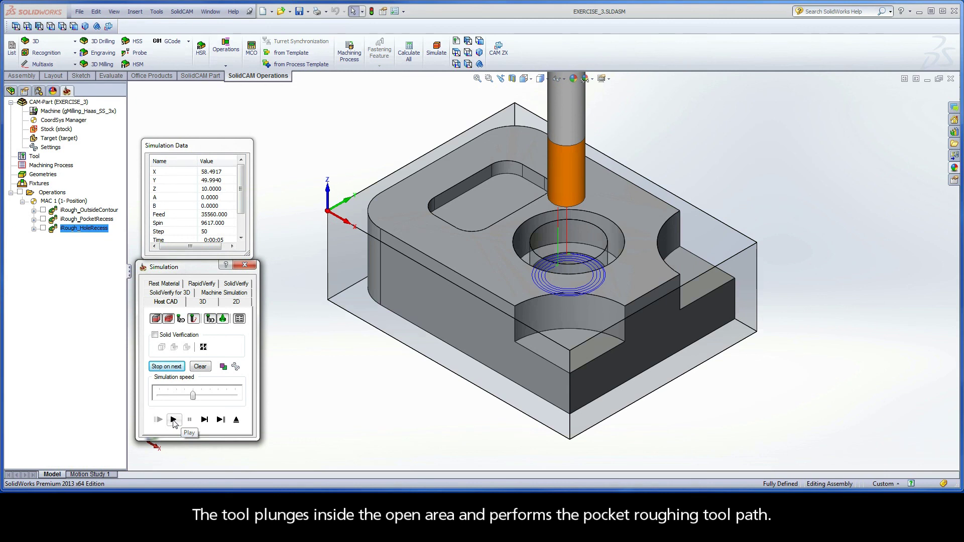
# Step: Exit the simulation and then the iMachining Operation dialog for iRough_HoleRecess
pyautogui.click(236, 420)
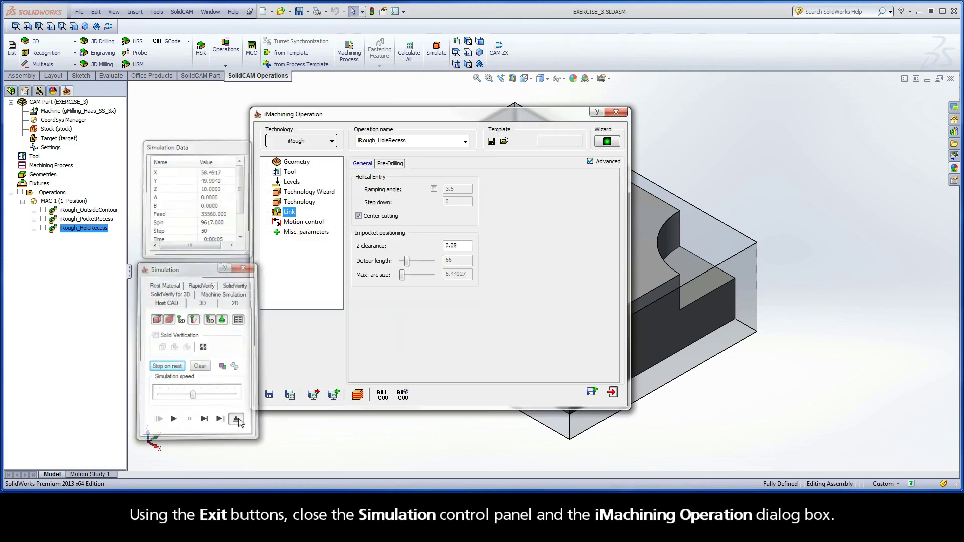
pyautogui.click(611, 392)
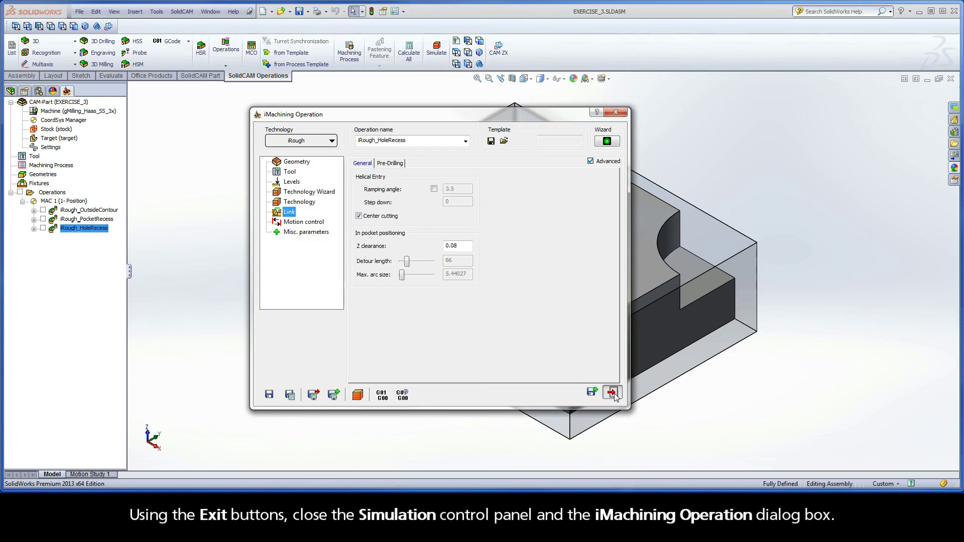